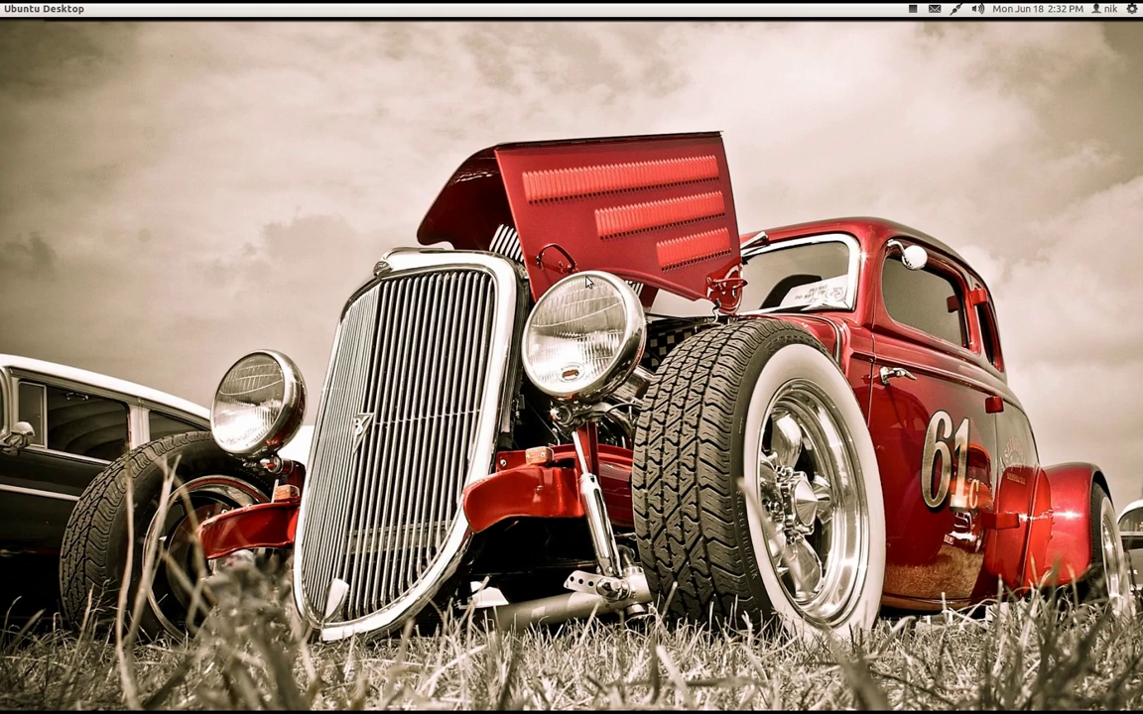
# In the volume control, keep the webcam as the recording source, then close it.
pyautogui.moveTo(8, 205)
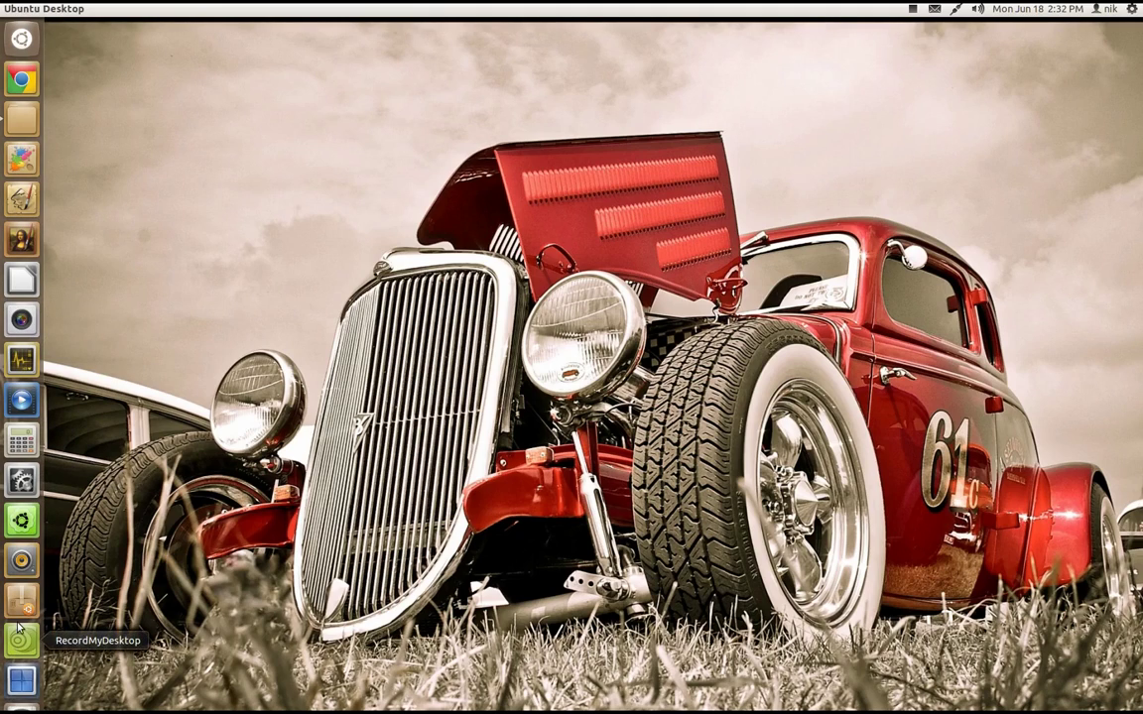
pyautogui.click(14, 563)
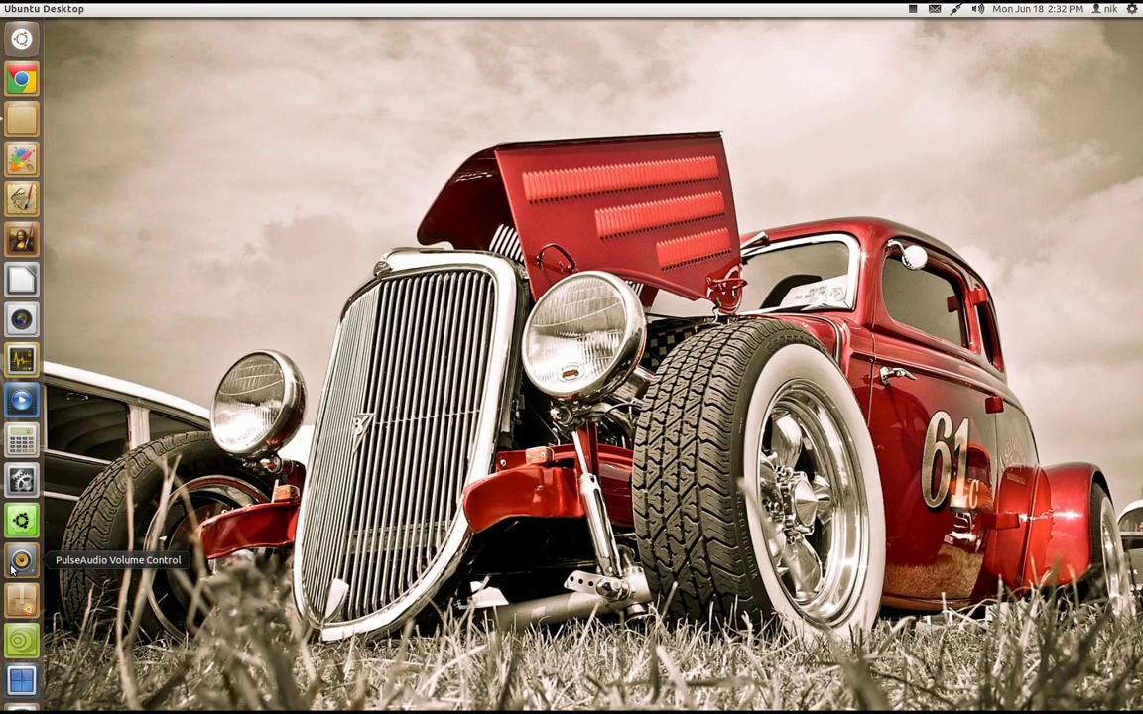
pyautogui.moveTo(918, 28); pyautogui.dragTo(476, 212)
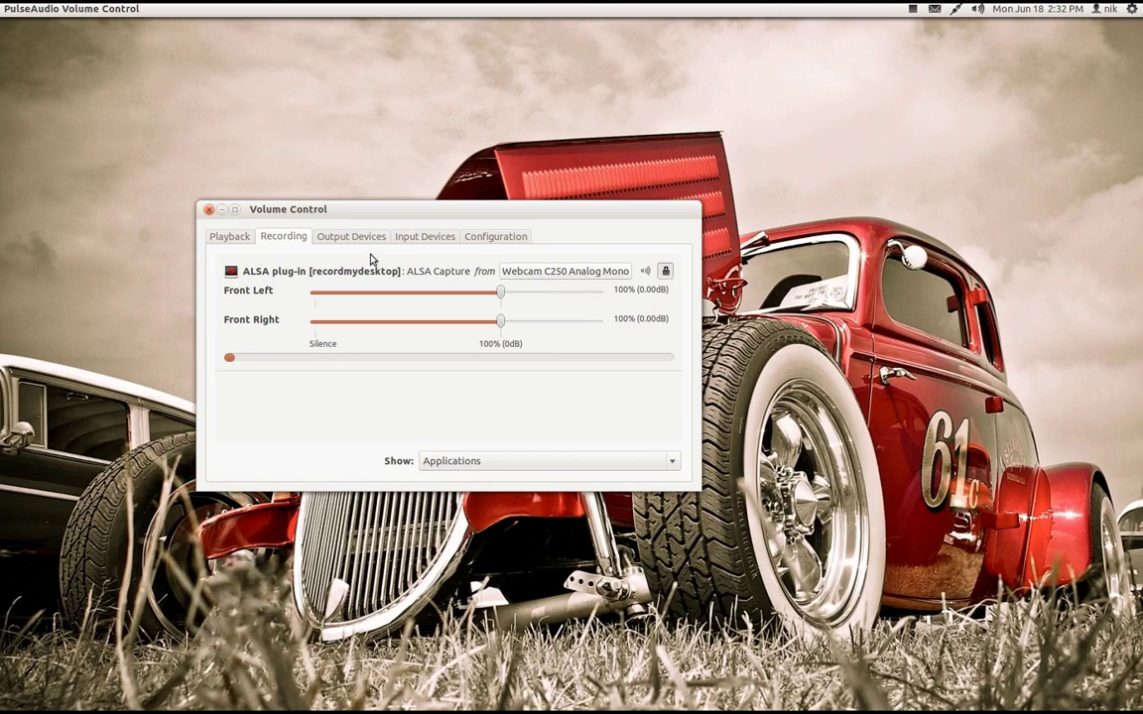
pyautogui.click(541, 273)
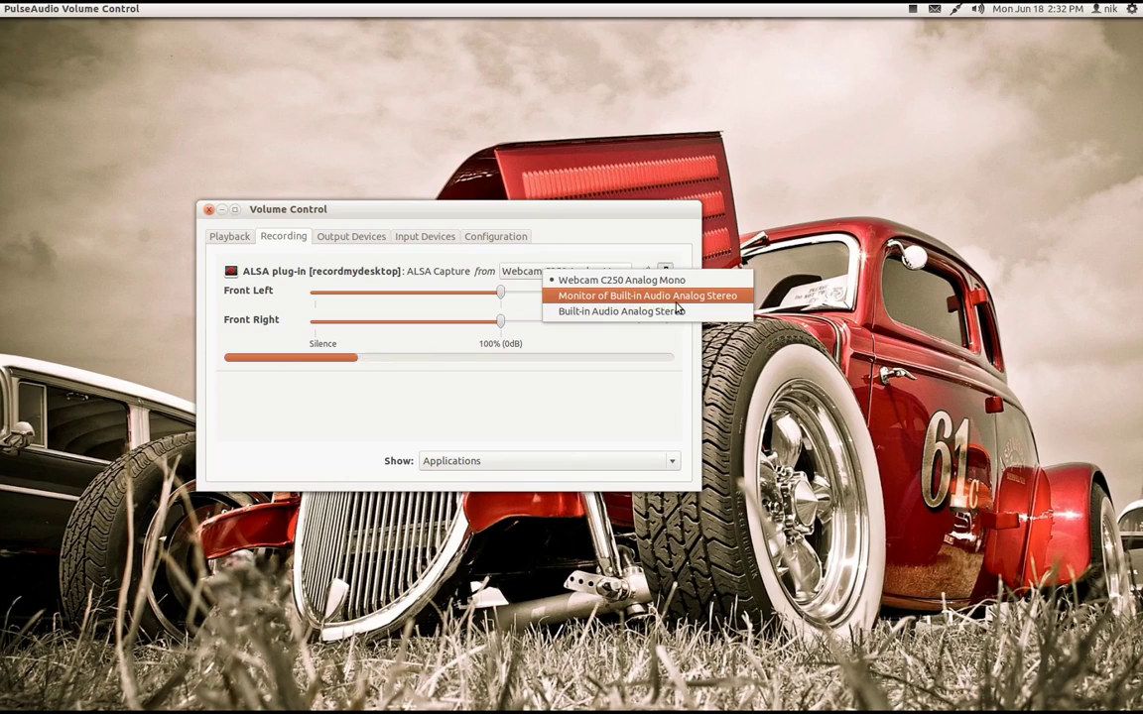
pyautogui.click(859, 323)
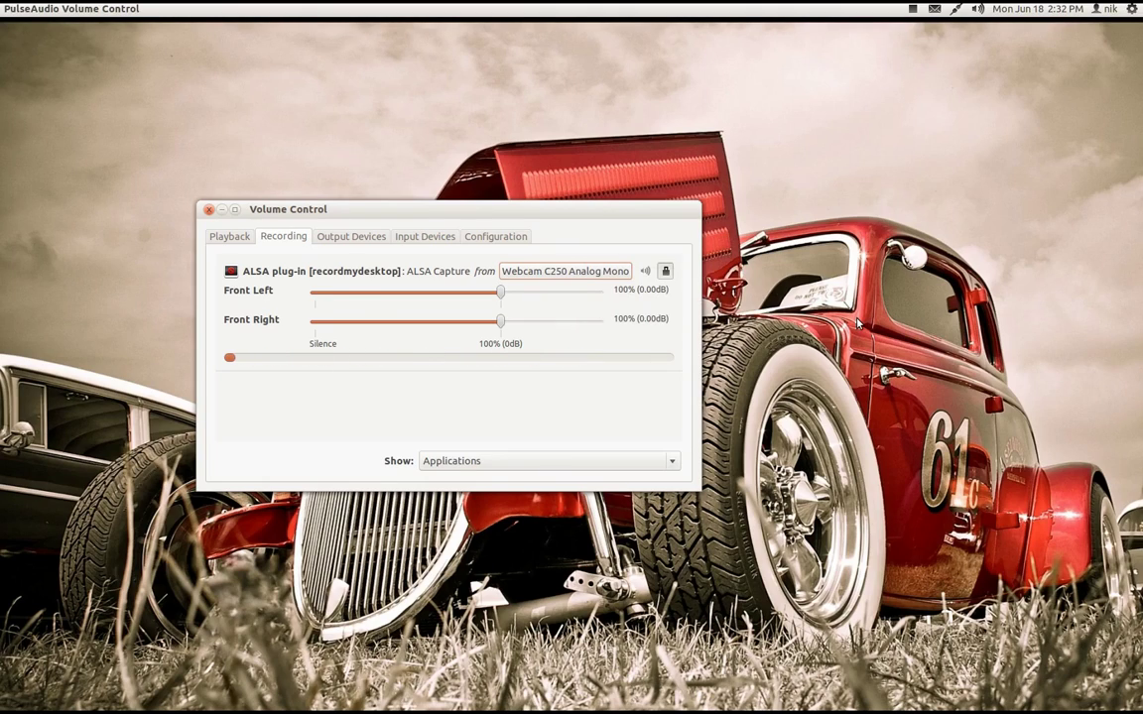
pyautogui.click(210, 209)
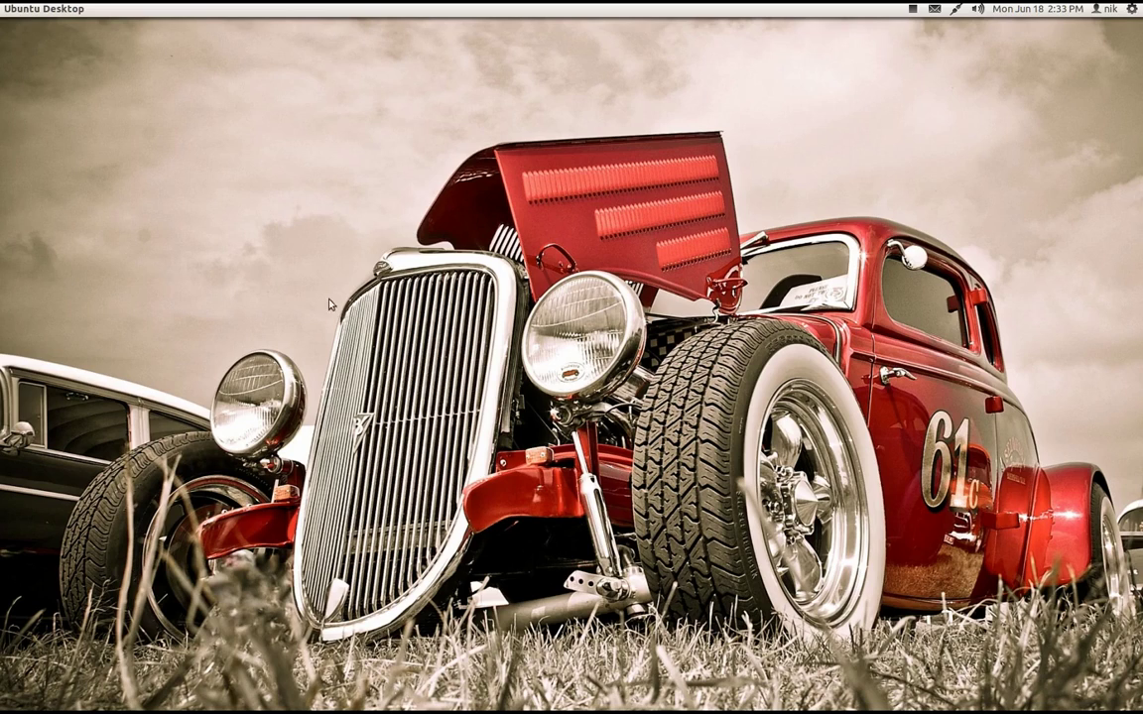
# Launch recordMyDesktop and centre its window, with video and sound quality at 100.
pyautogui.moveTo(8, 197)
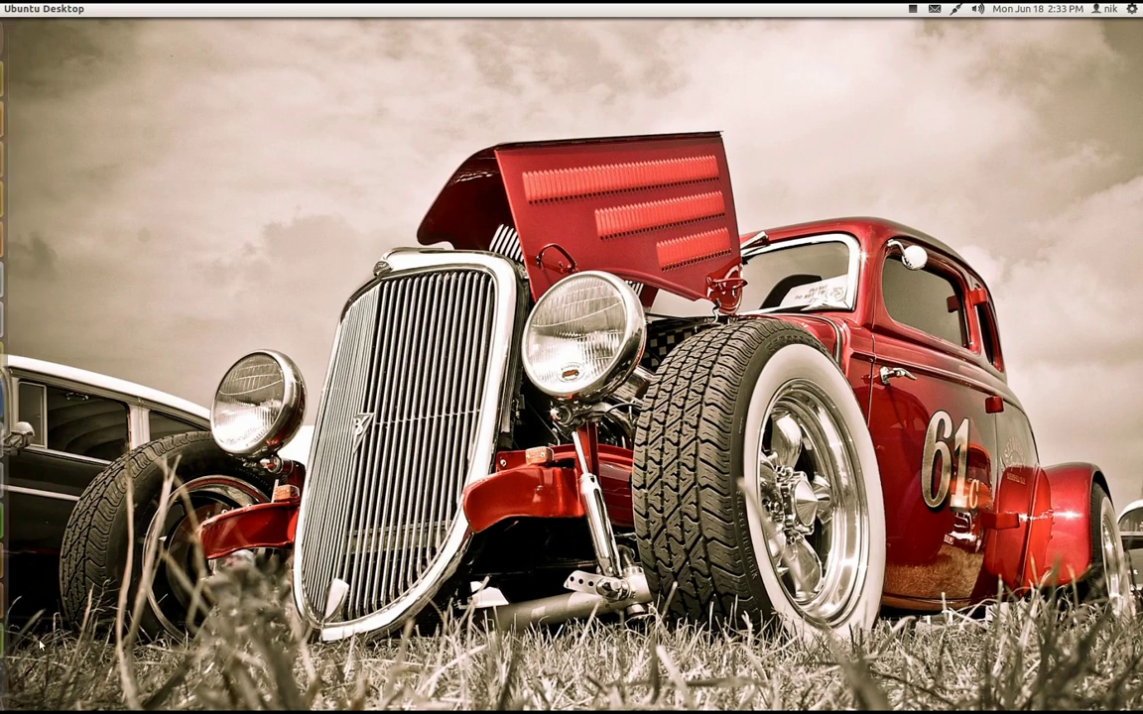
pyautogui.click(9, 647)
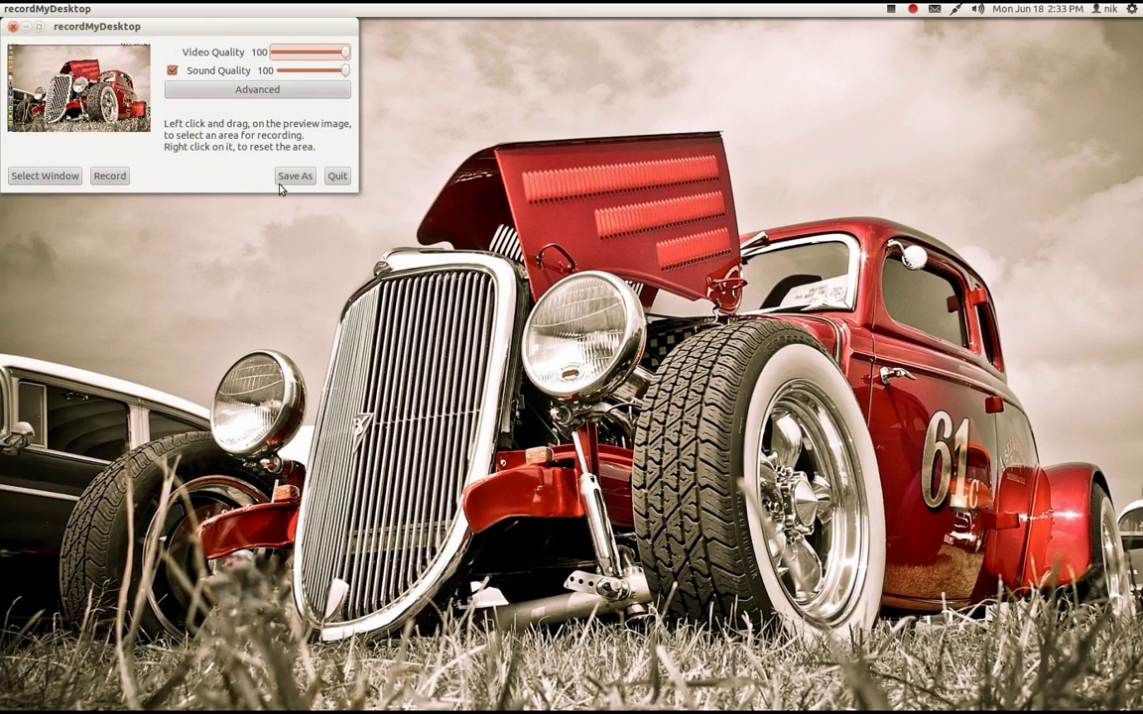
pyautogui.moveTo(233, 35); pyautogui.dragTo(558, 206)
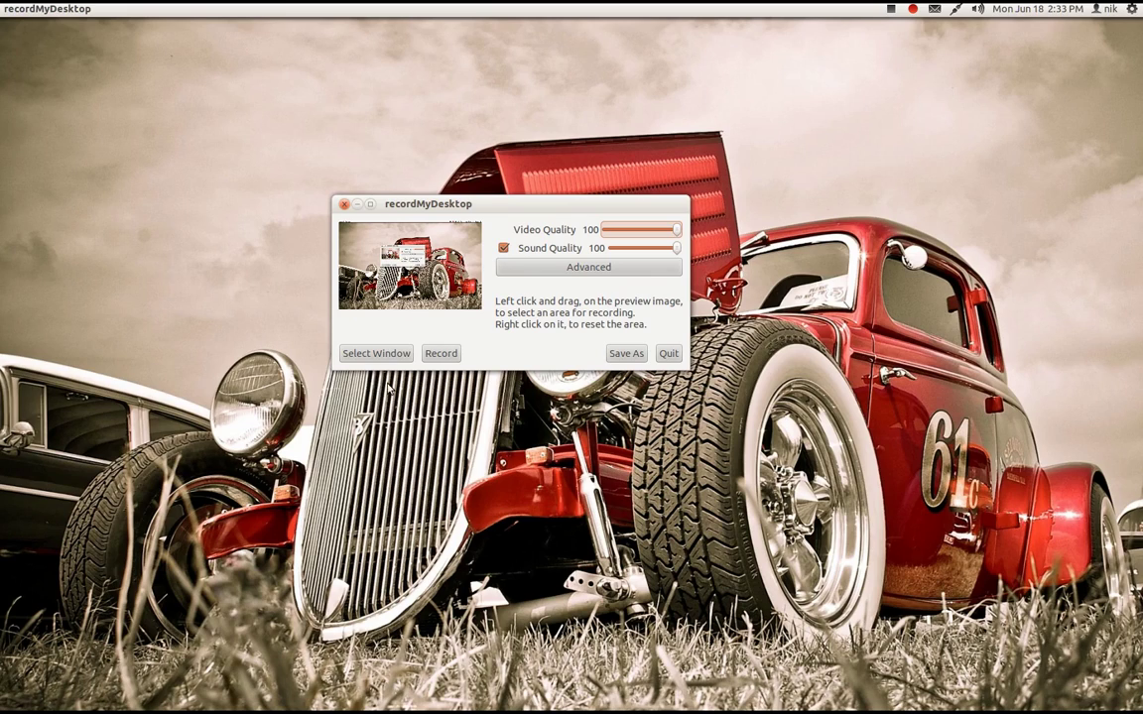
# Set the Advanced working directory to the home rec folder, then open the Home folder.
pyautogui.click(555, 265)
pyautogui.moveTo(899, 33); pyautogui.dragTo(319, 166)
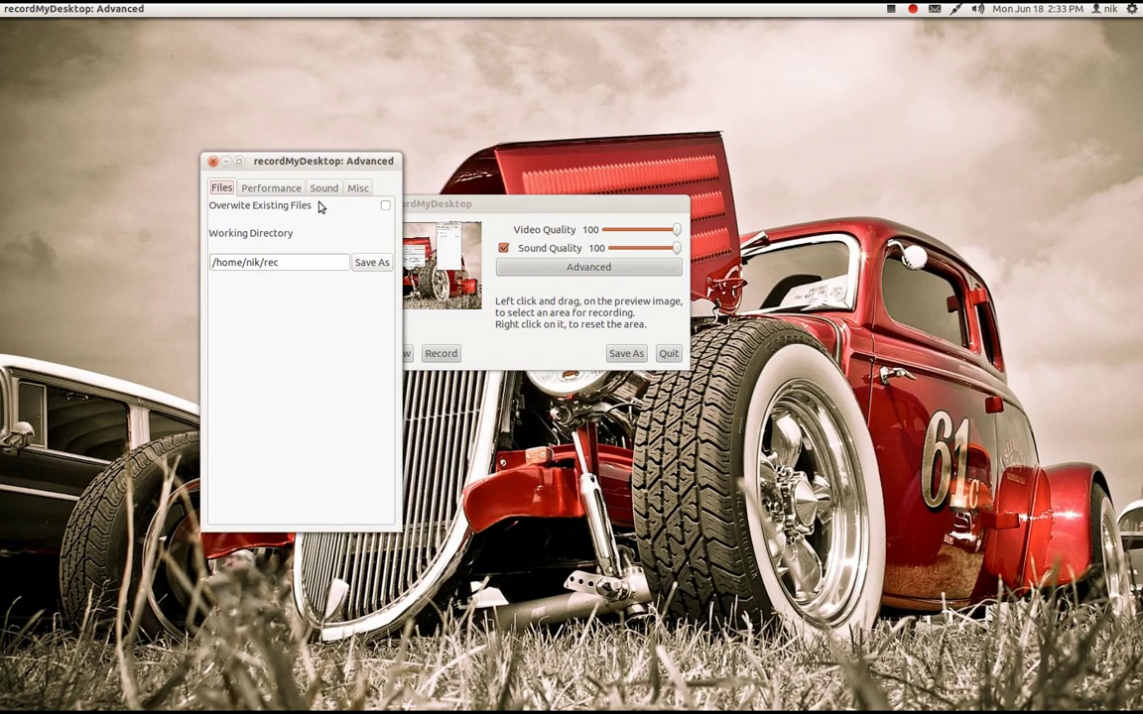
pyautogui.click(288, 261)
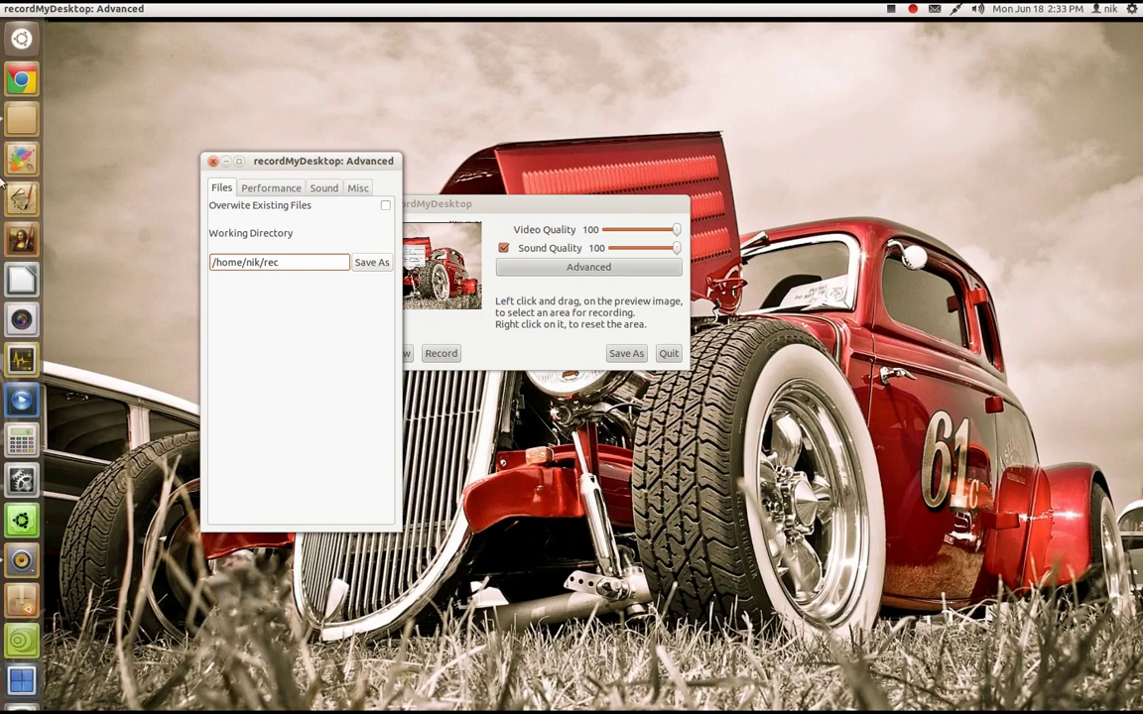
pyautogui.click(21, 120)
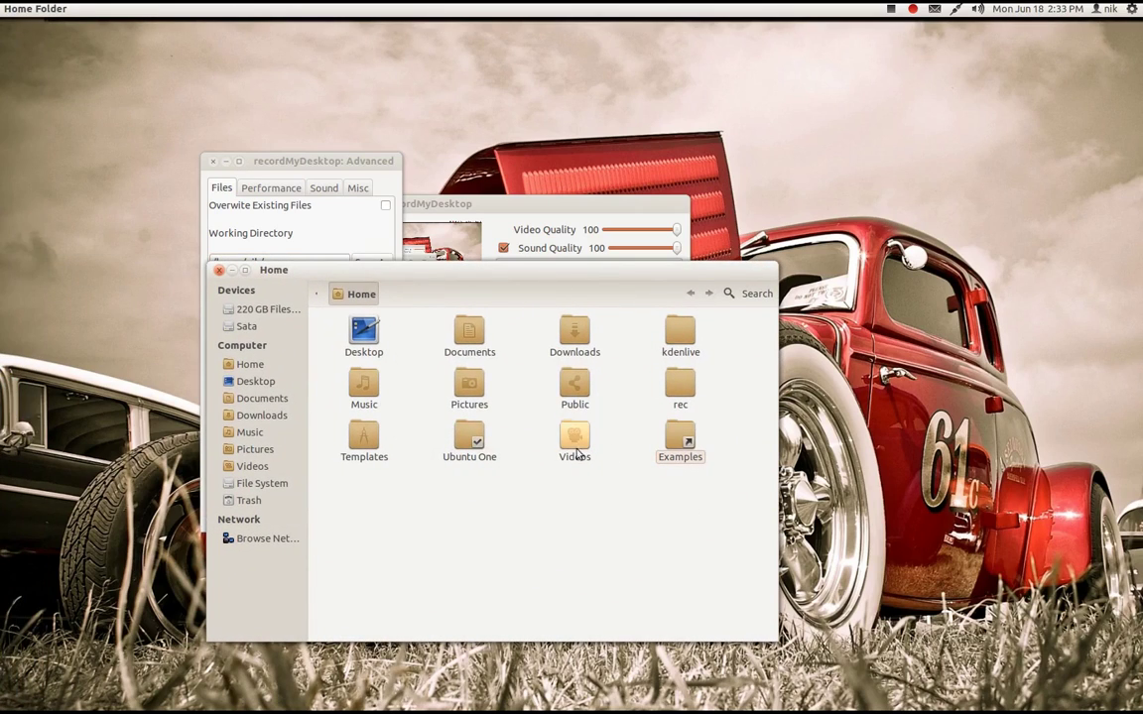
# Check rec/rMD-session-2717's properties (3 items, 109.4 MB), then close the file manager.
pyautogui.doubleClick(679, 385)
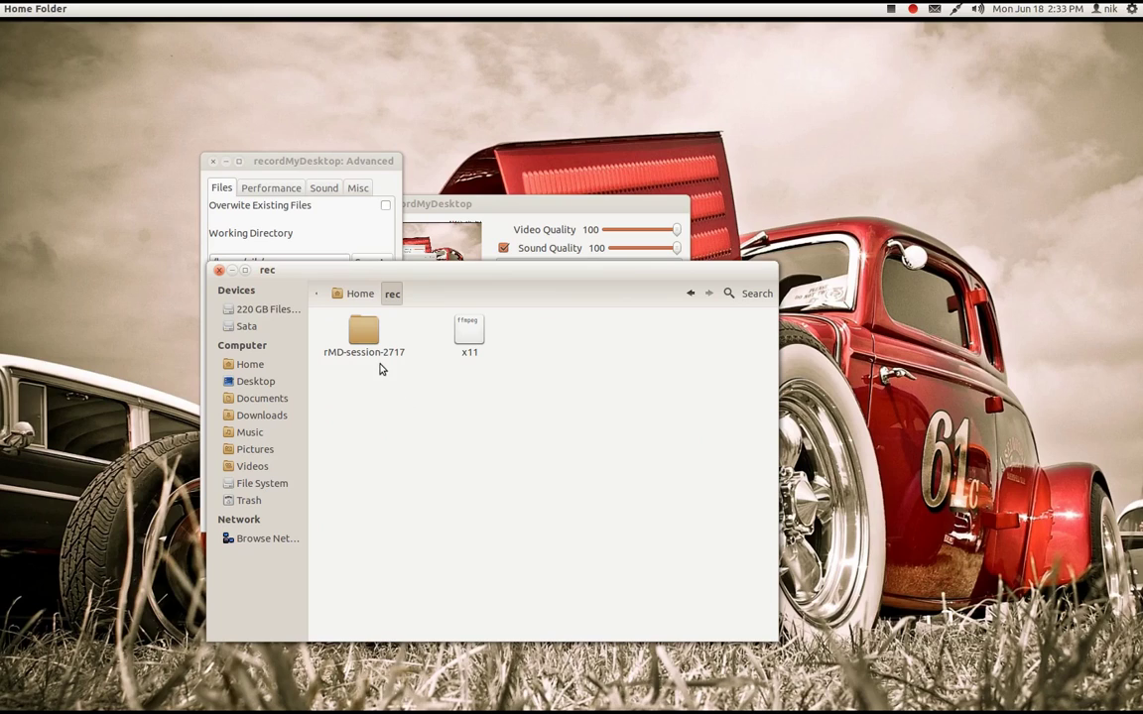
pyautogui.rightClick(369, 335)
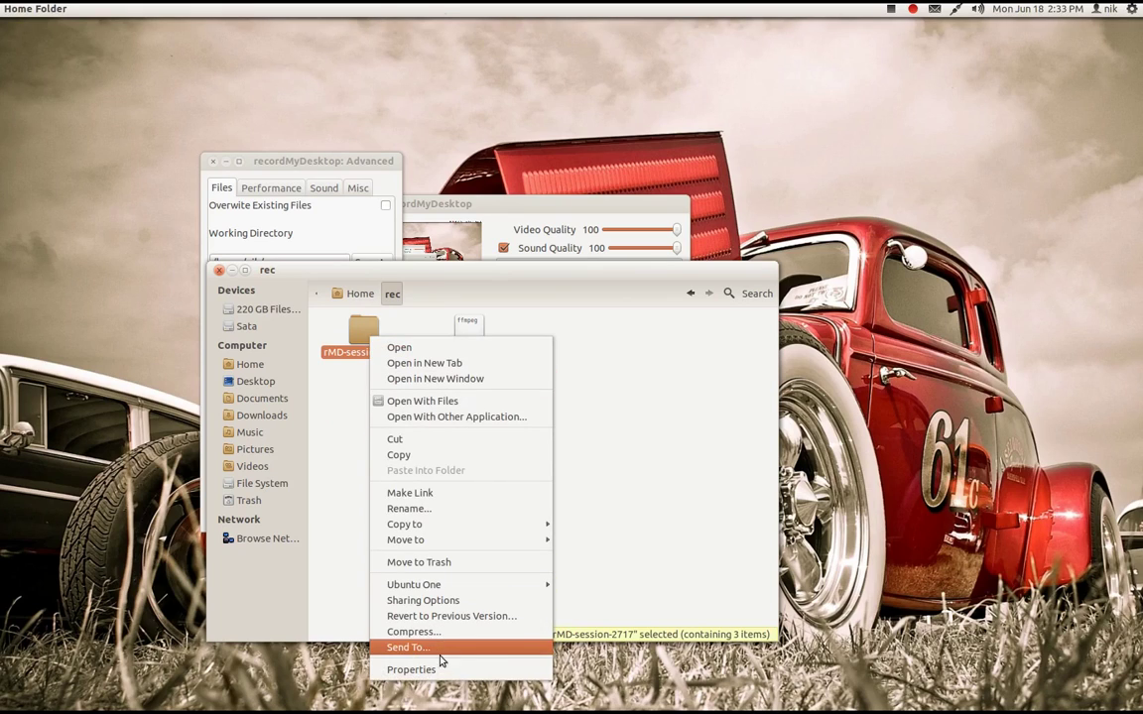
pyautogui.click(411, 670)
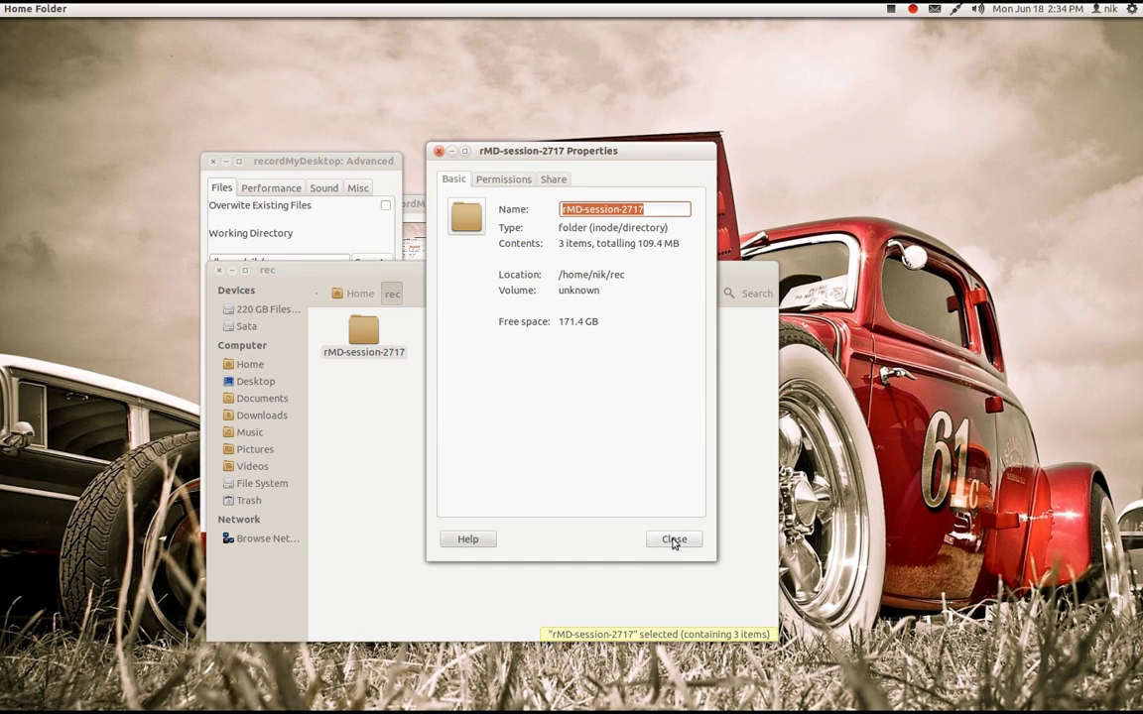
pyautogui.click(660, 539)
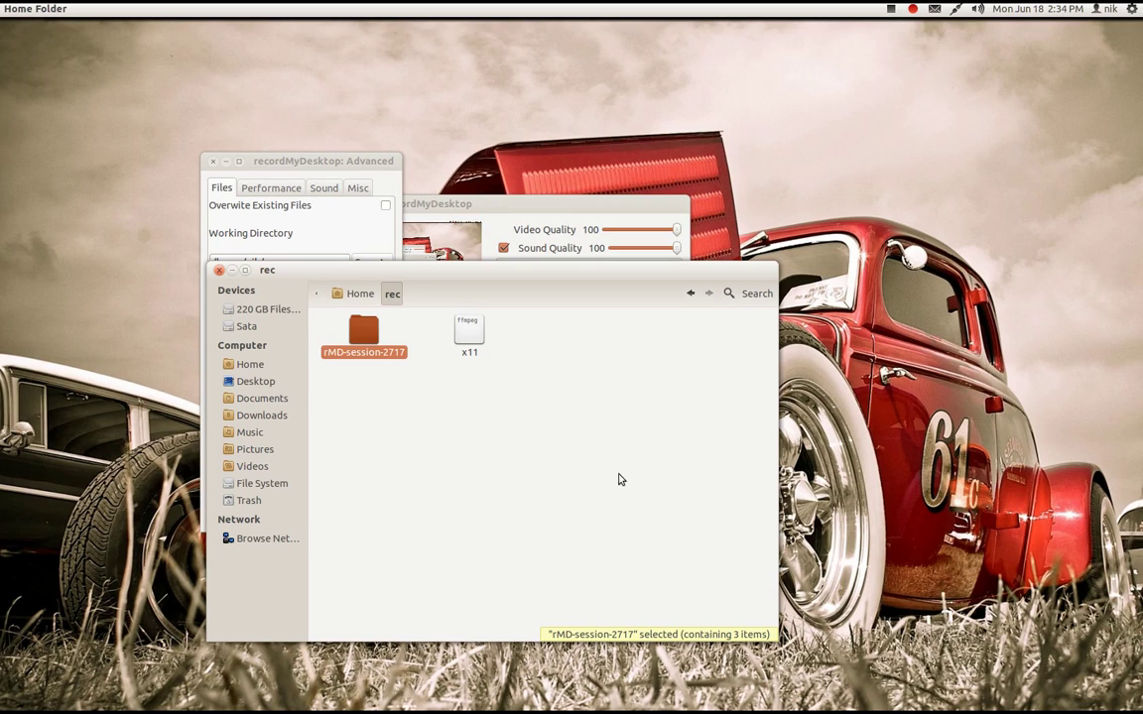
pyautogui.click(220, 270)
# Review the Performance, Sound and Misc advanced options, then close the Advanced window.
pyautogui.click(260, 185)
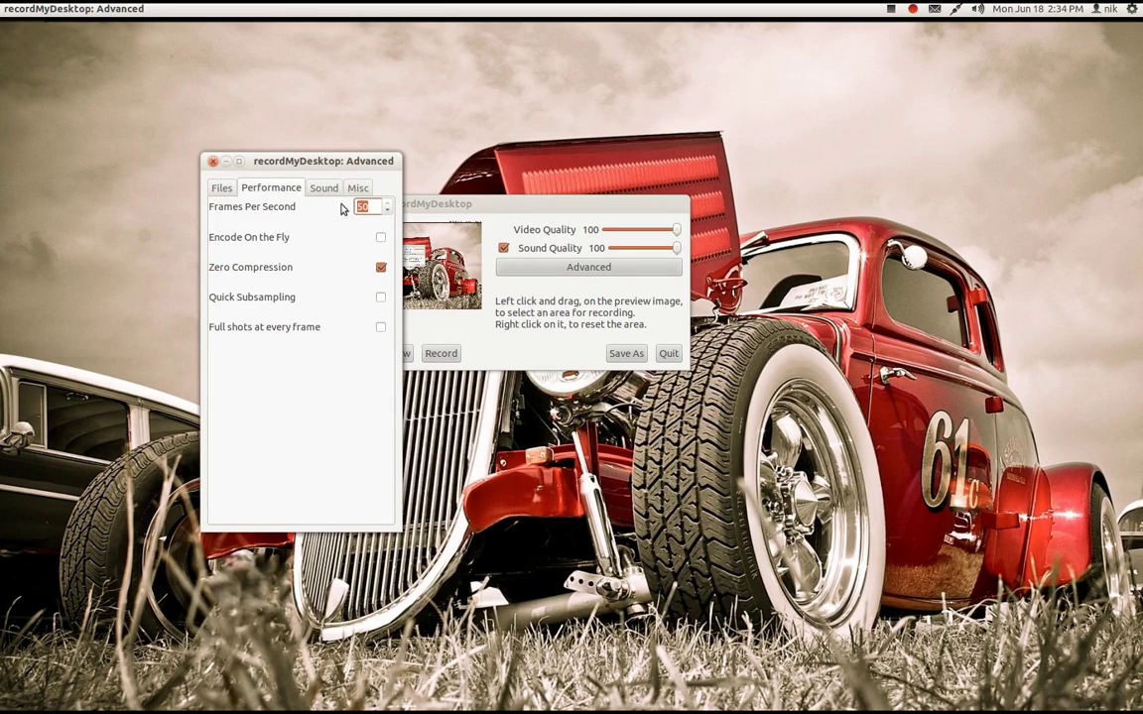
pyautogui.click(324, 188)
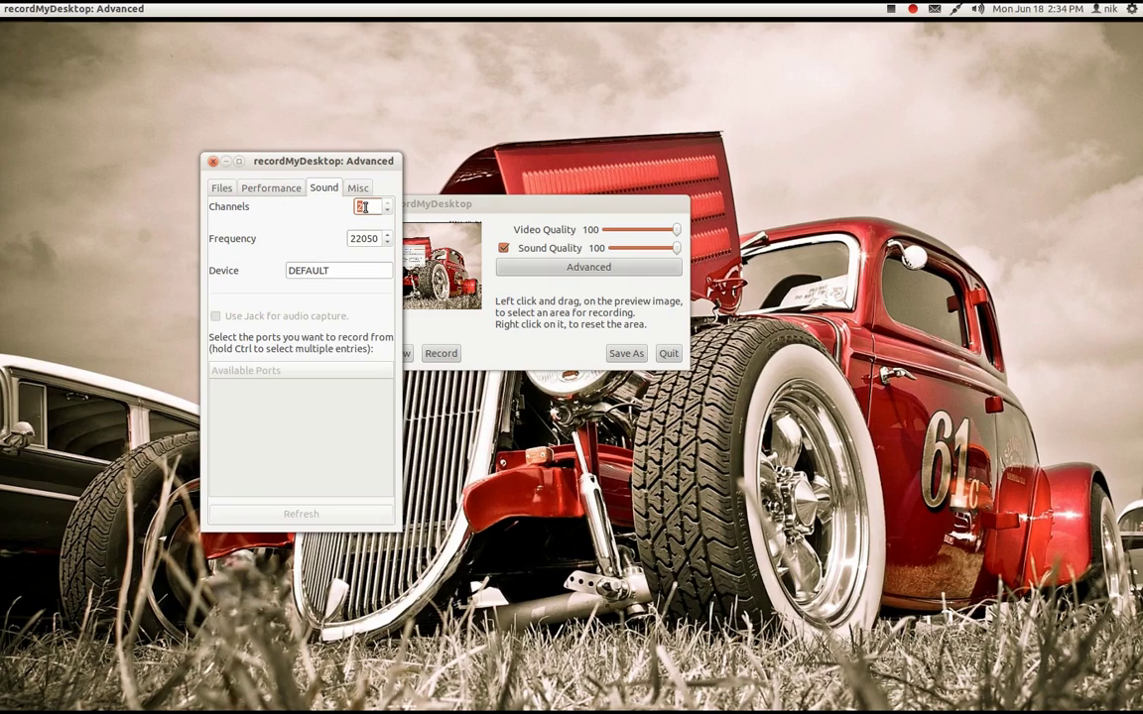
pyautogui.click(357, 189)
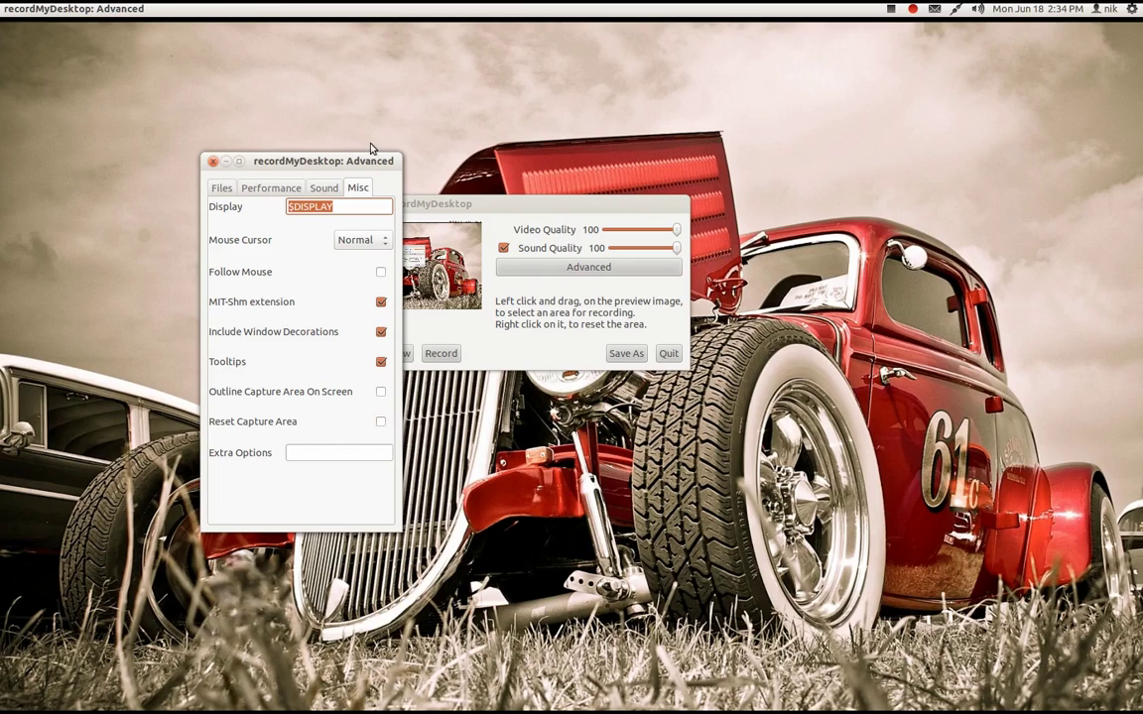
pyautogui.moveTo(359, 159); pyautogui.dragTo(287, 165)
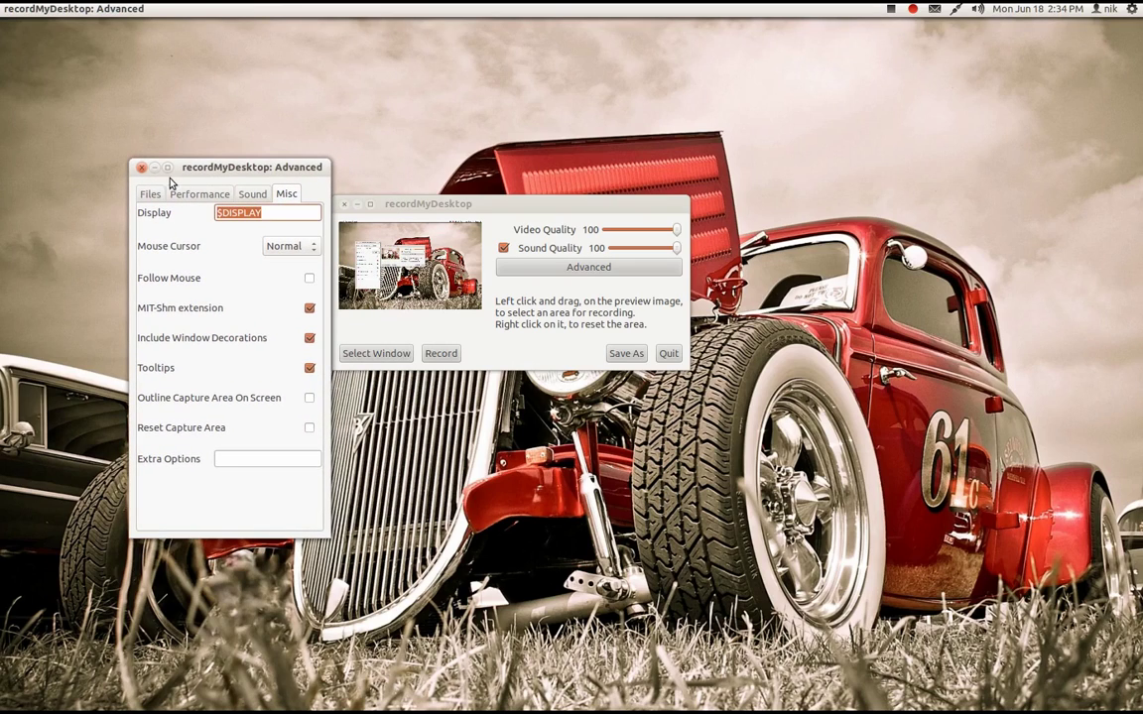
pyautogui.click(141, 167)
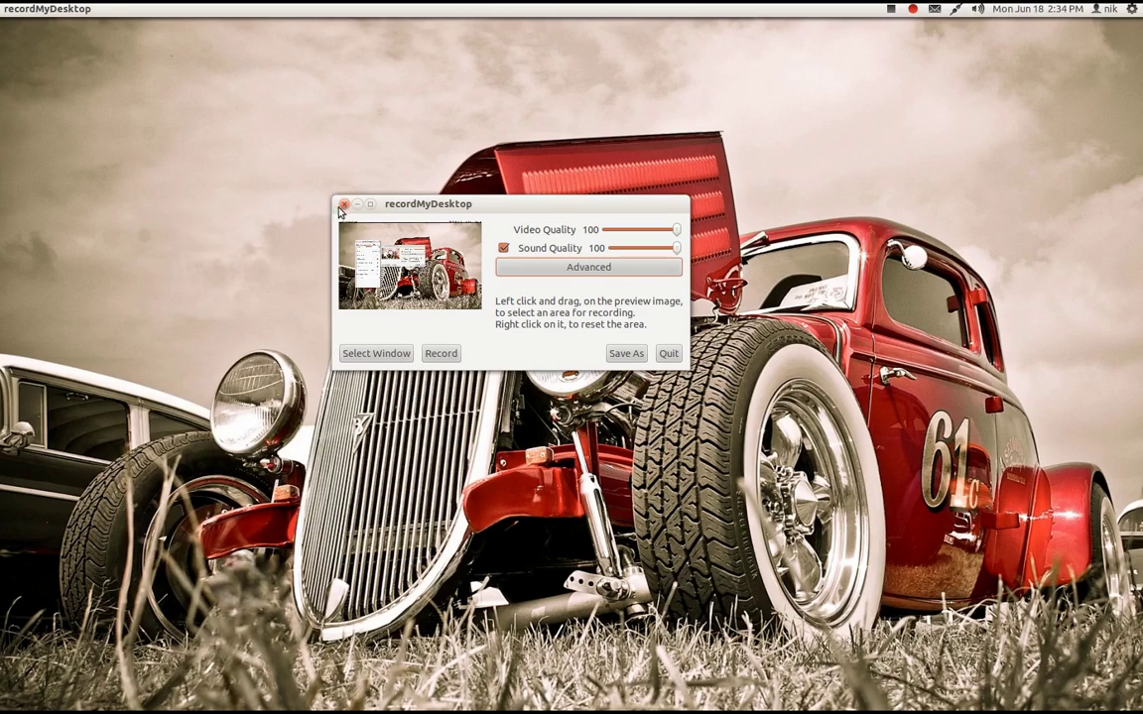
# Close the recordMyDesktop main window and bring up the Ubuntu Dash.
pyautogui.click(342, 205)
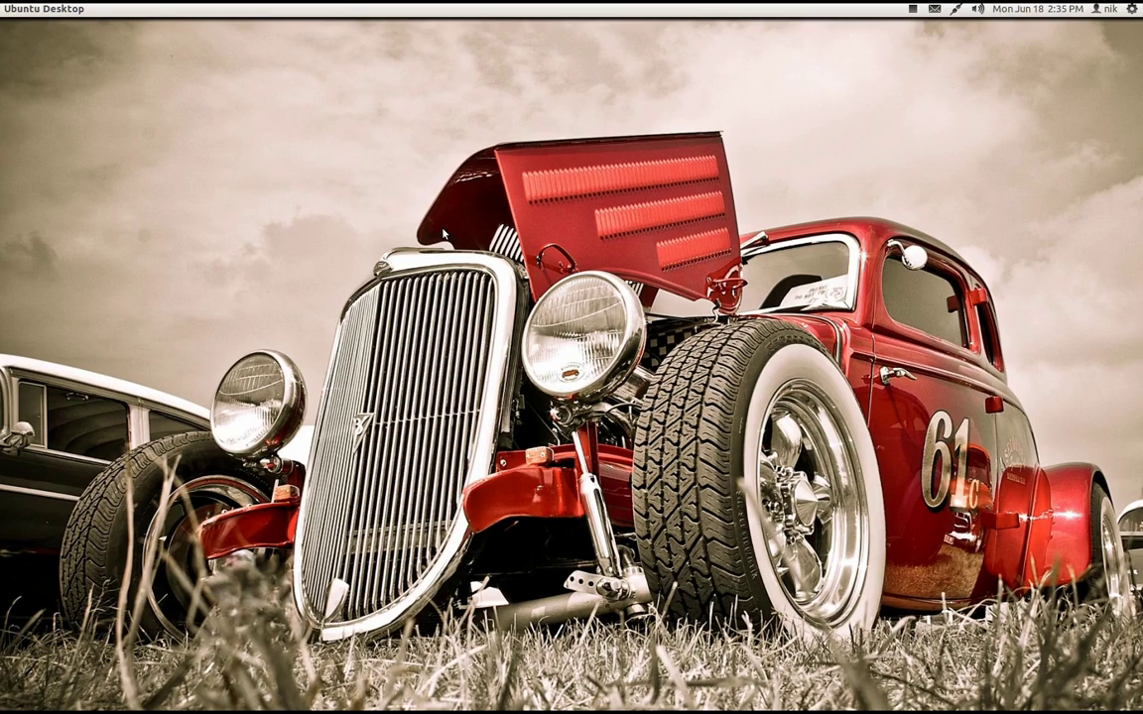
pyautogui.press('super')
pyautogui.press('super')
# Launch the EDGE game from the Dash's installed applications list.
pyautogui.press('super+a')
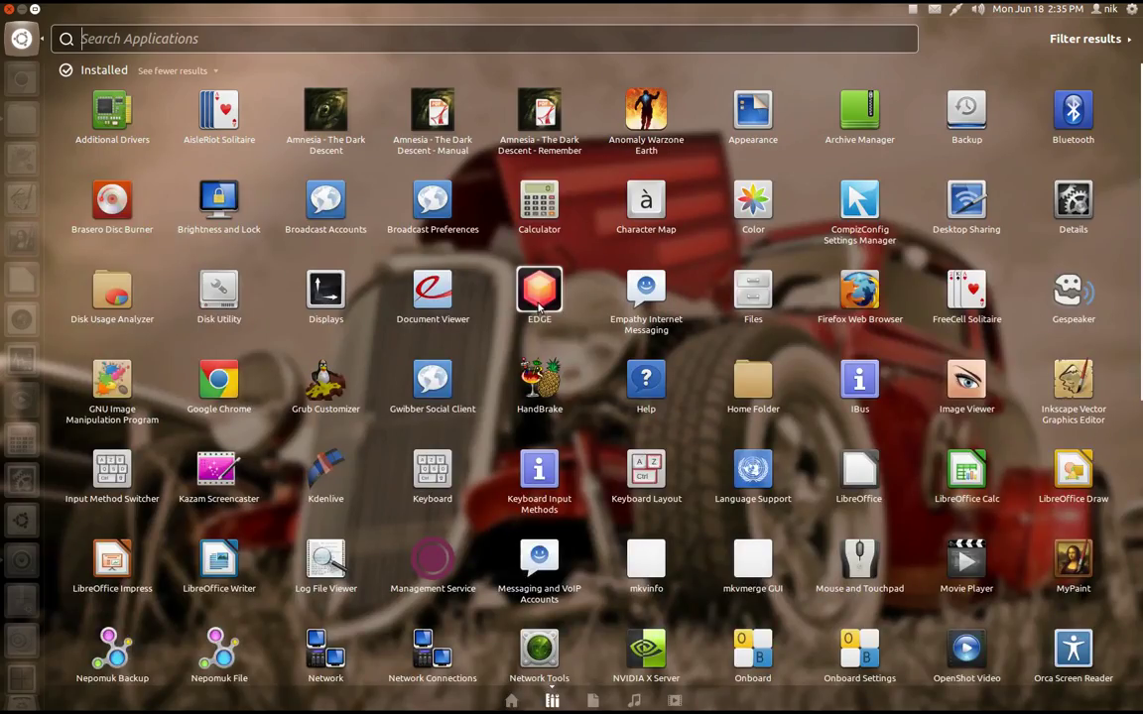
pyautogui.click(486, 274)
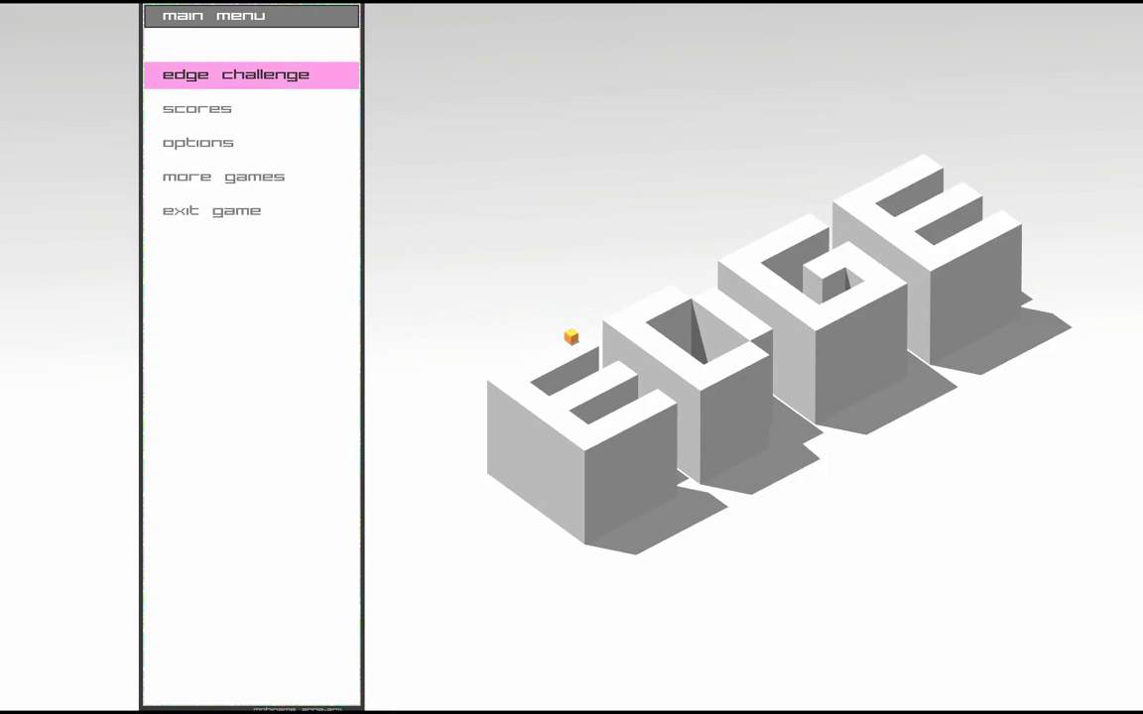
# Start the edge challenge, play into level 07, then pause it.
pyautogui.press('Return')
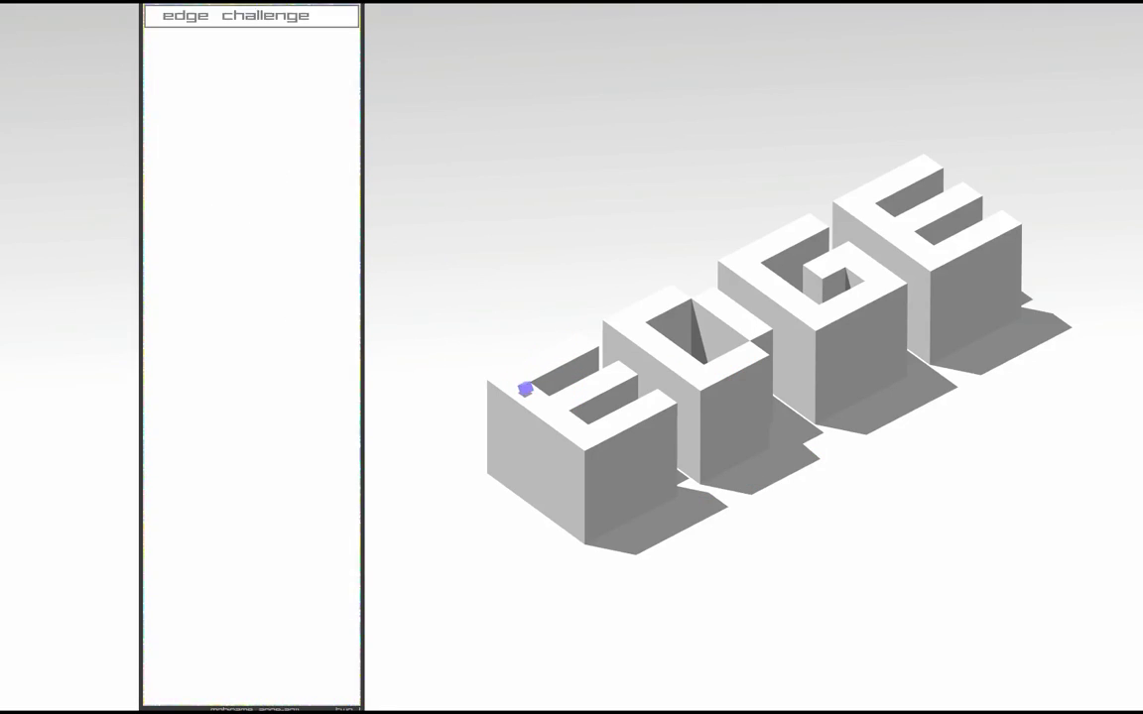
pyautogui.press('Return')
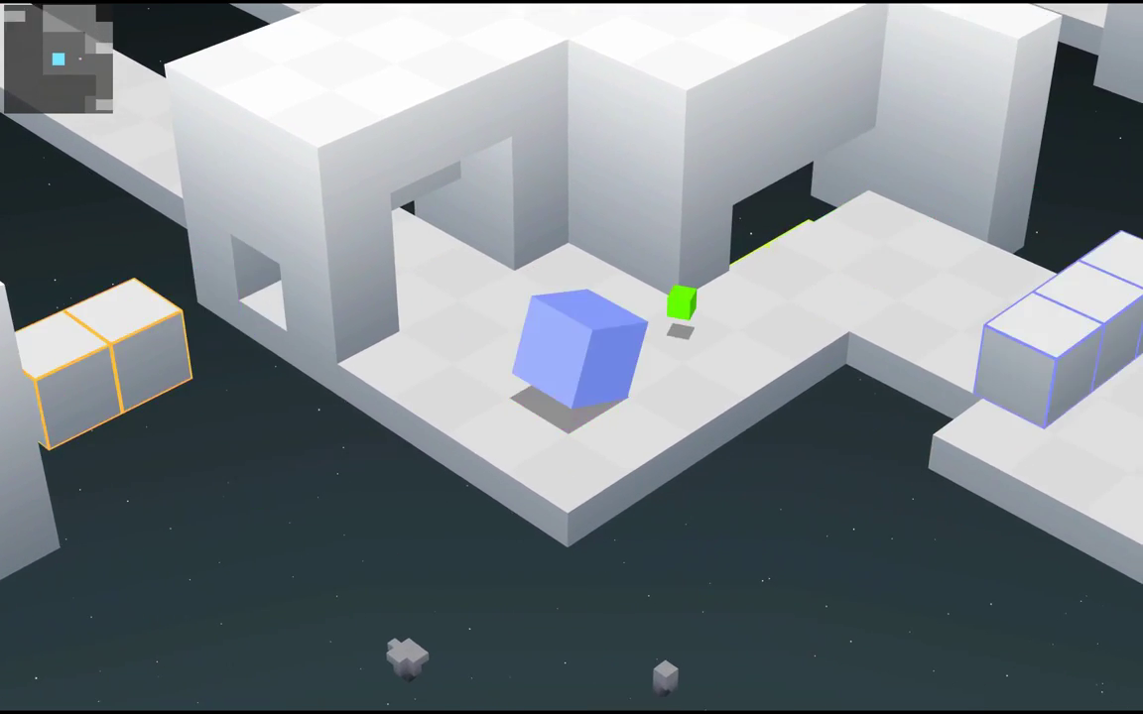
pyautogui.press('Escape')
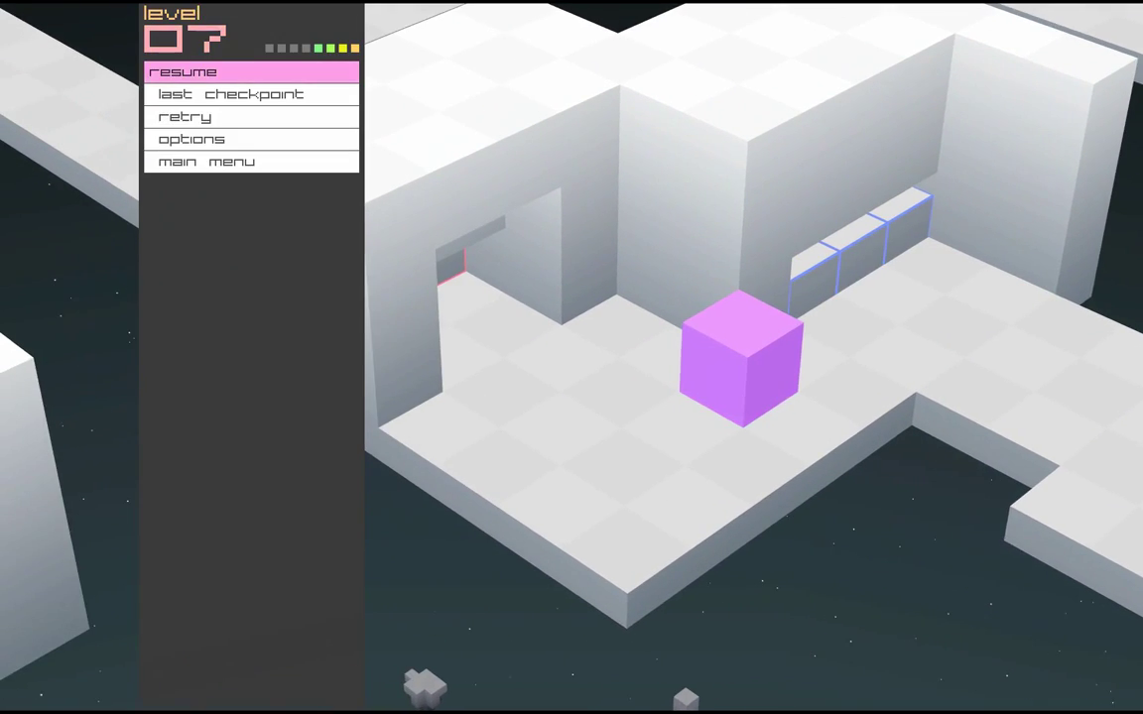
pyautogui.press('Down')
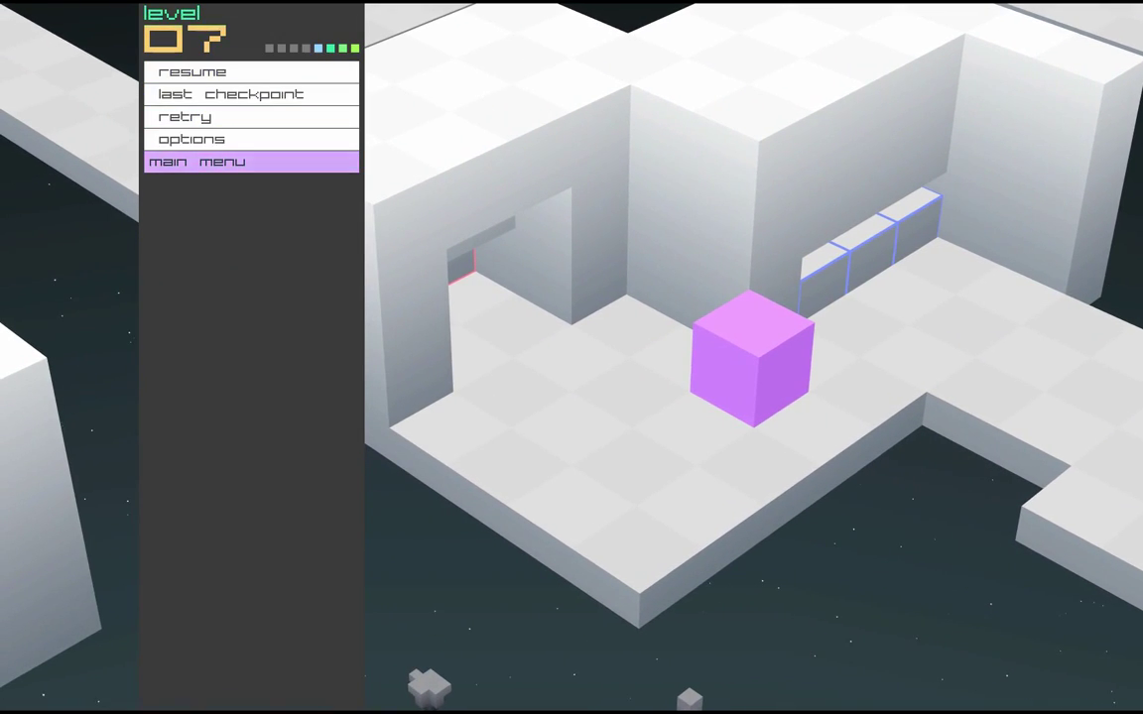